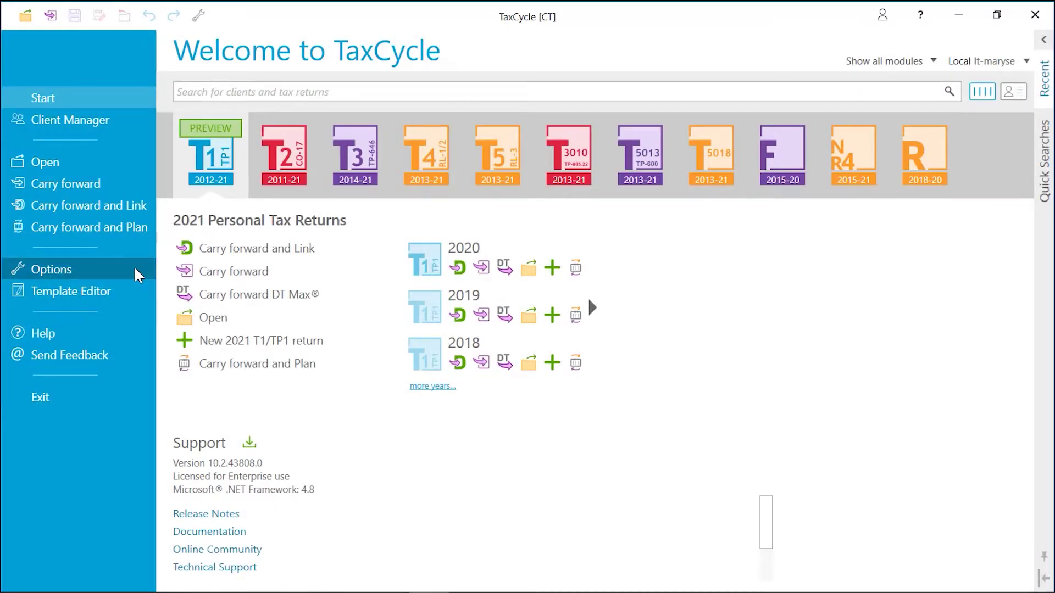
# Step: Open TaxCycle Options and view the Return Preparation review settings
pyautogui.click(136, 275)
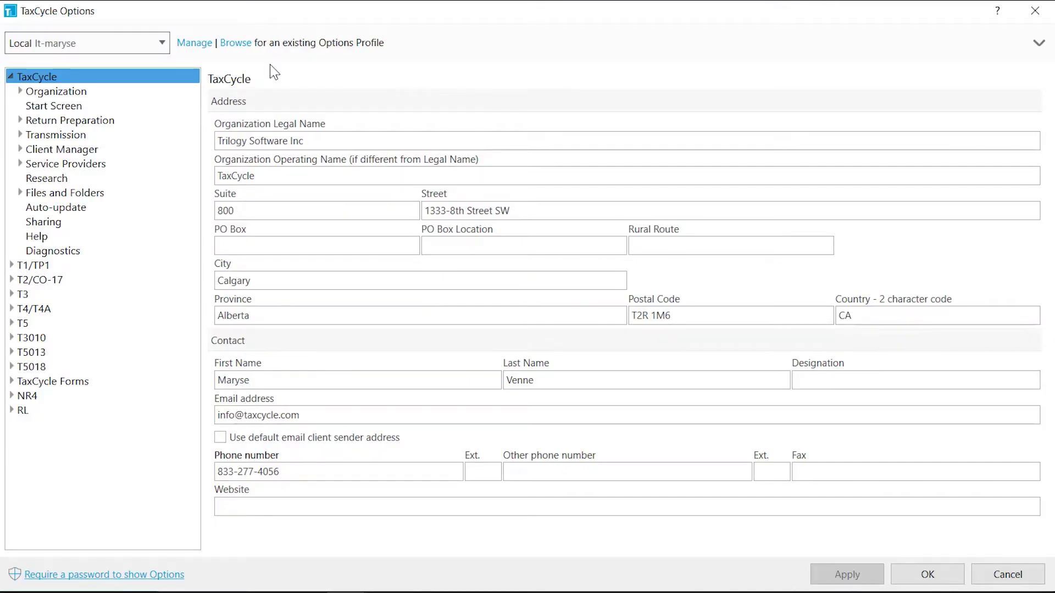
pyautogui.click(21, 121)
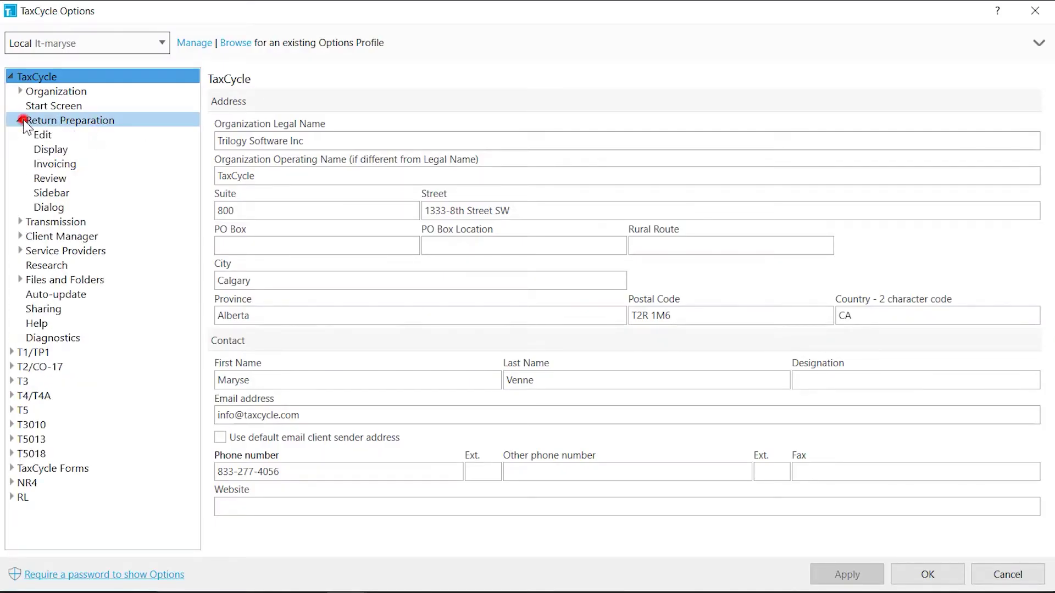
pyautogui.click(27, 181)
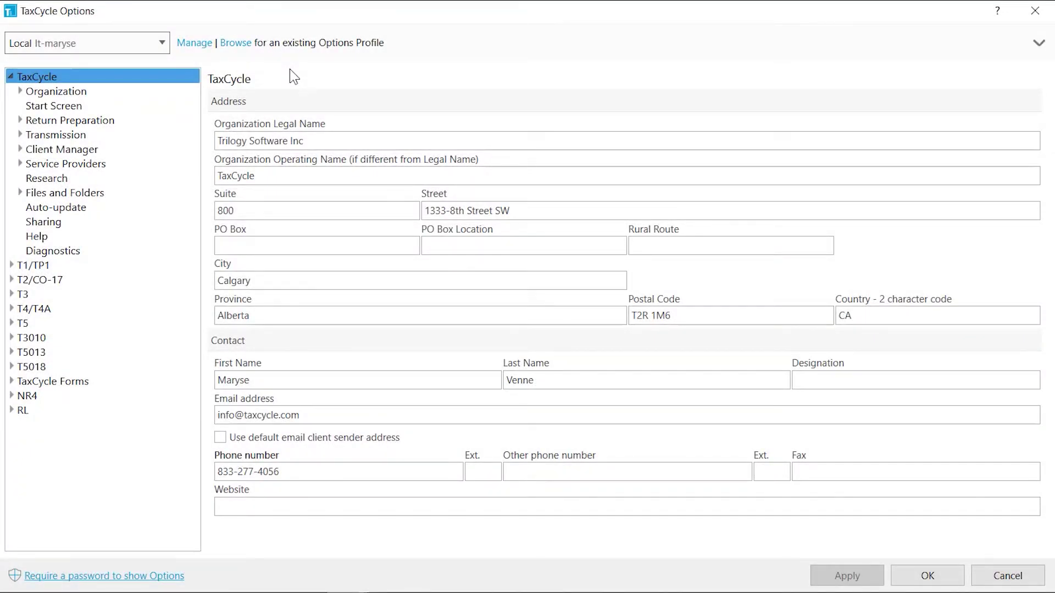
# Step: Expand T1/TP1 > Review in the options tree and select the 2021 review messages
pyautogui.click(11, 266)
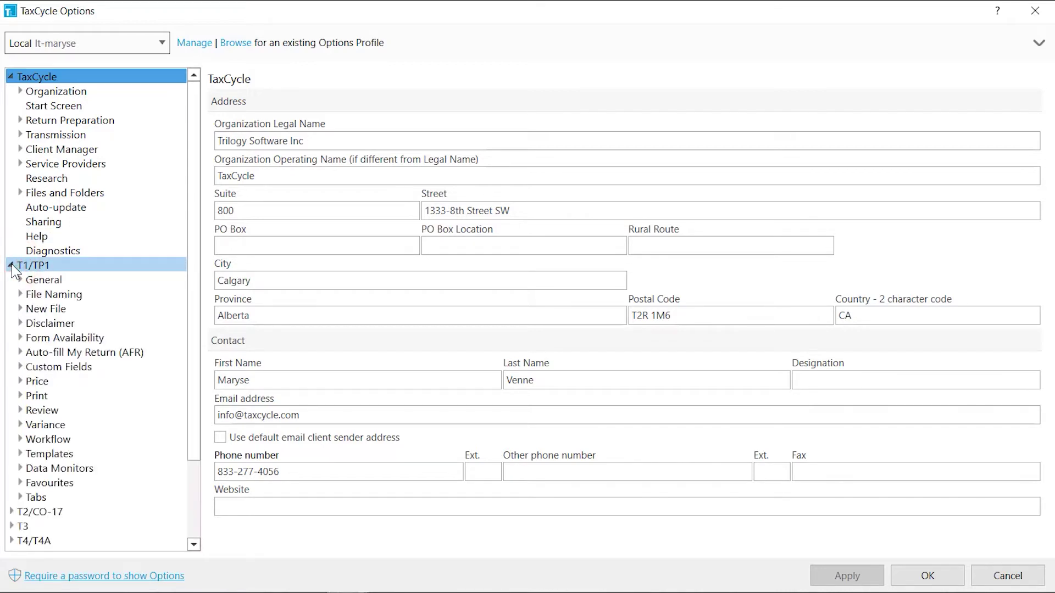
pyautogui.click(33, 413)
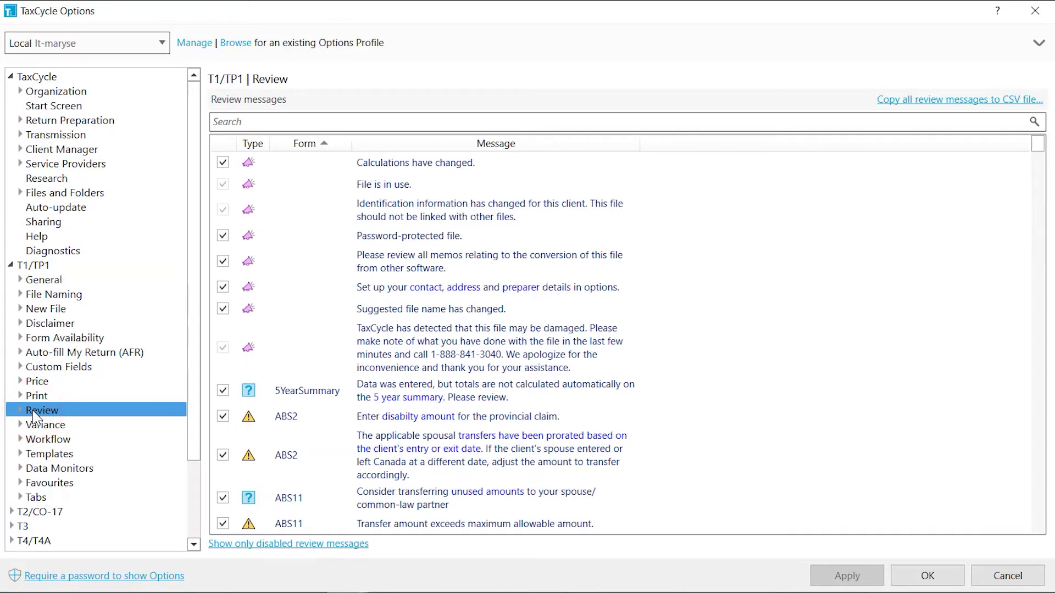
pyautogui.click(20, 411)
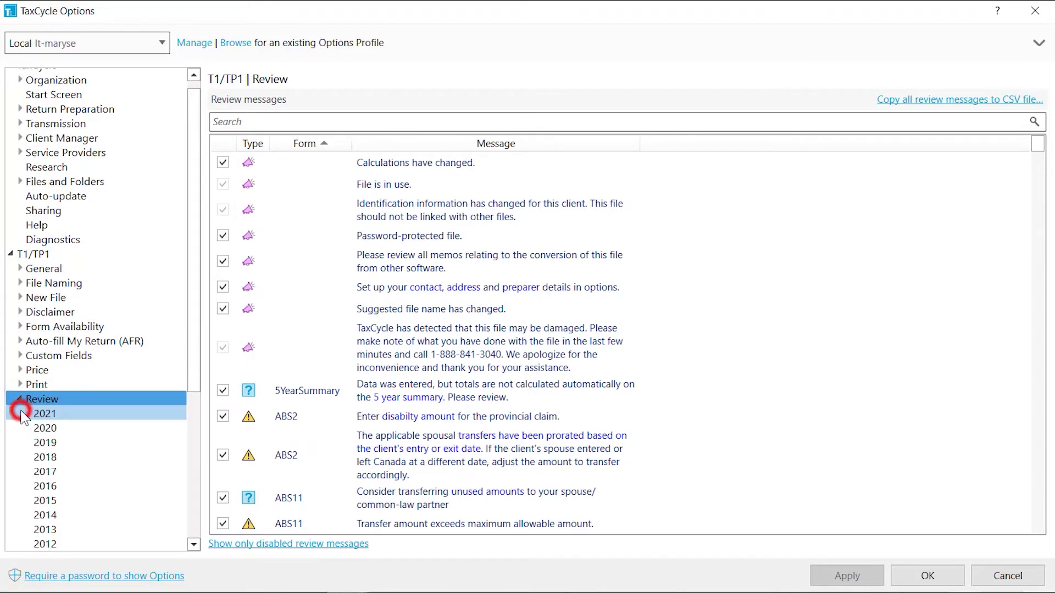
pyautogui.click(69, 414)
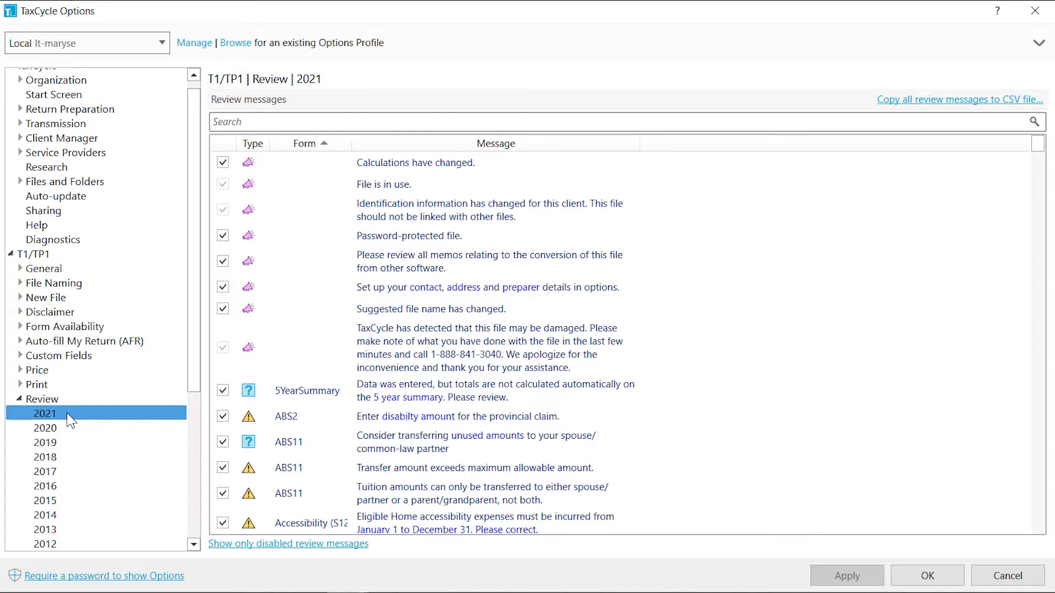
# Step: Sort by message, search 'Dependant', and disable the tuition transfer proration message
pyautogui.click(470, 149)
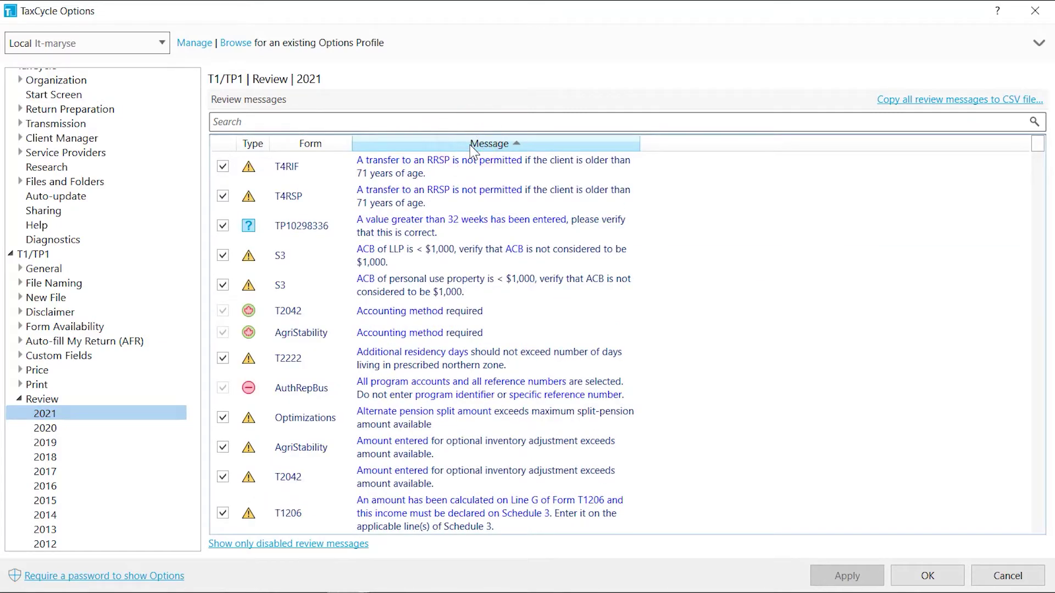
pyautogui.click(218, 121)
pyautogui.write('Dependa')
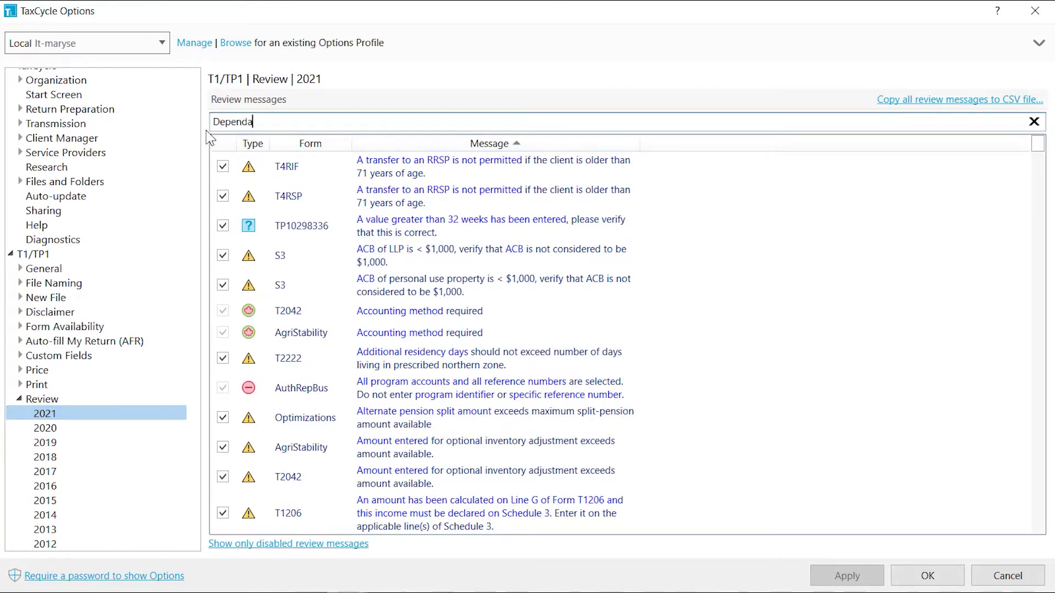
pyautogui.write('nt')
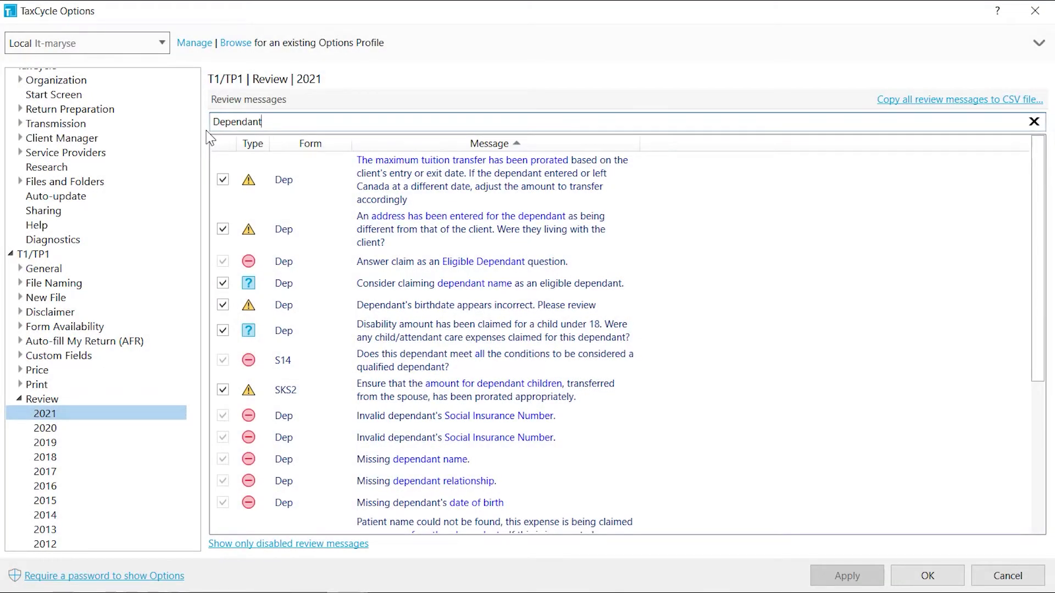
pyautogui.click(222, 181)
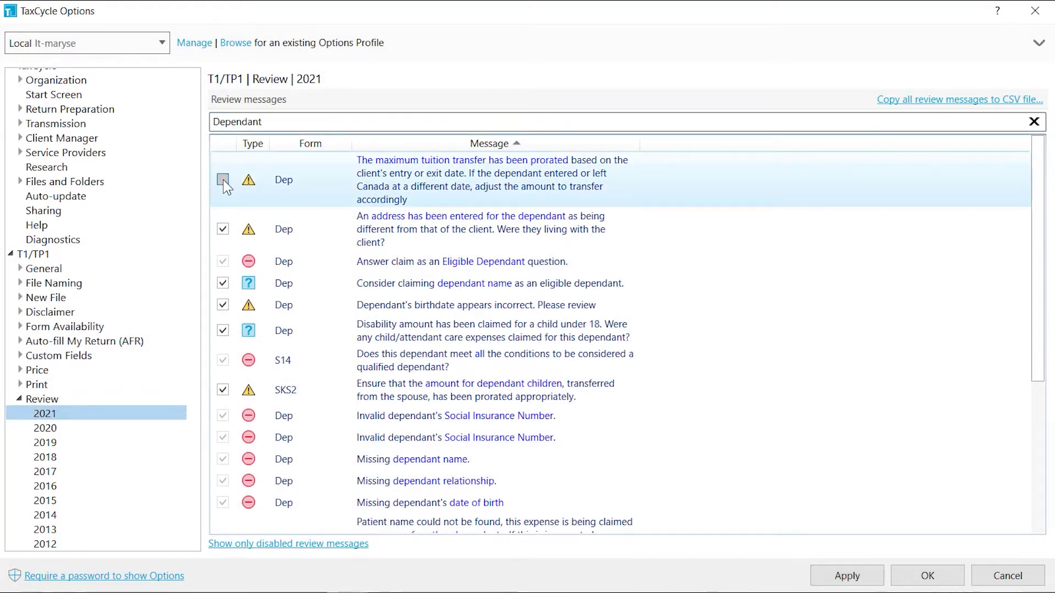
# Step: Show only disabled messages, then open and cancel the Copy to CSV window
pyautogui.click(232, 545)
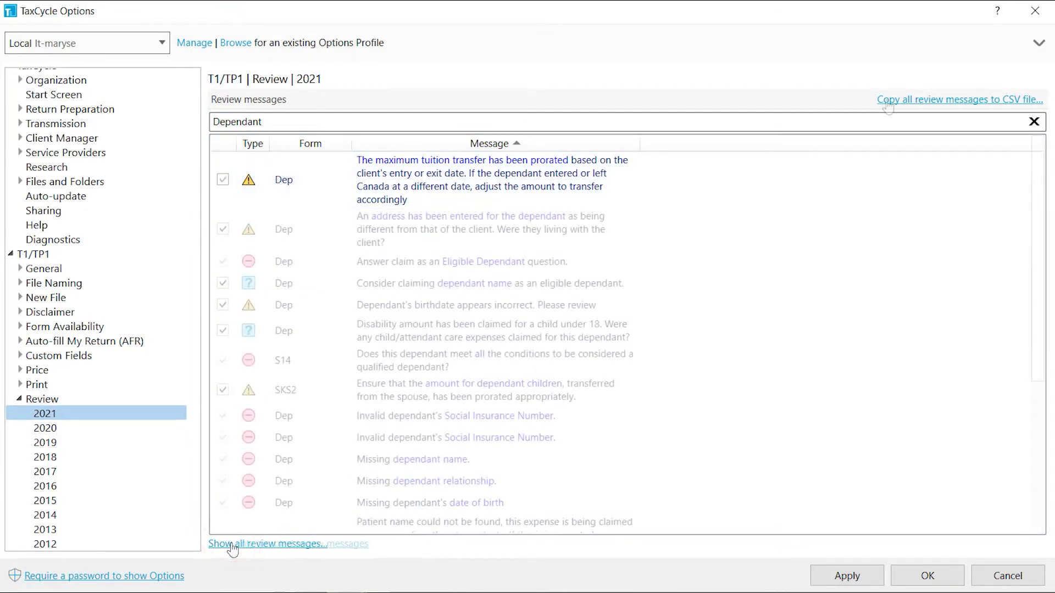
pyautogui.click(887, 102)
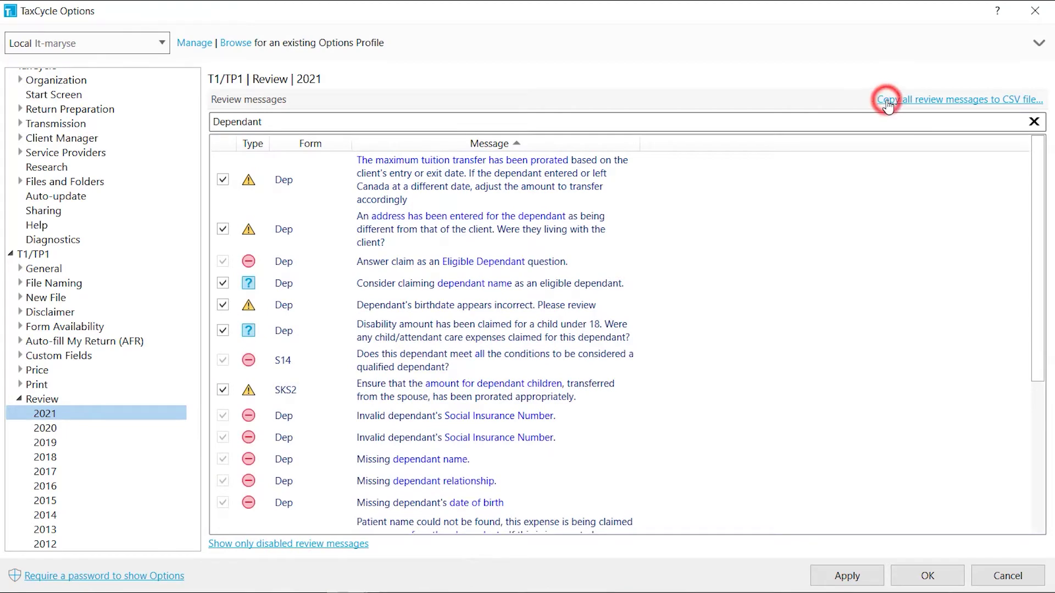
pyautogui.click(773, 35)
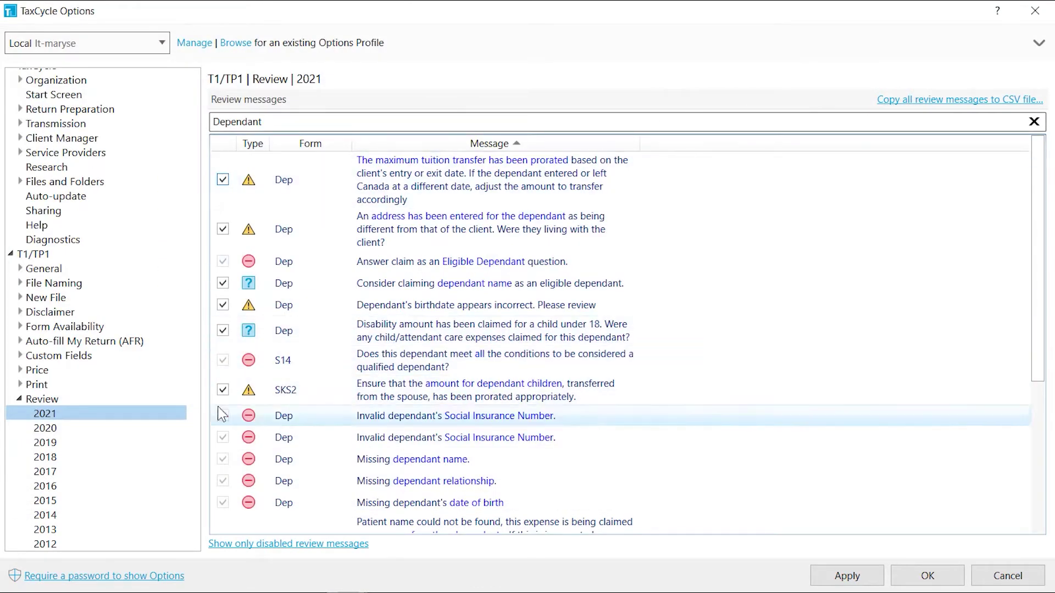
pyautogui.rightClick(109, 442)
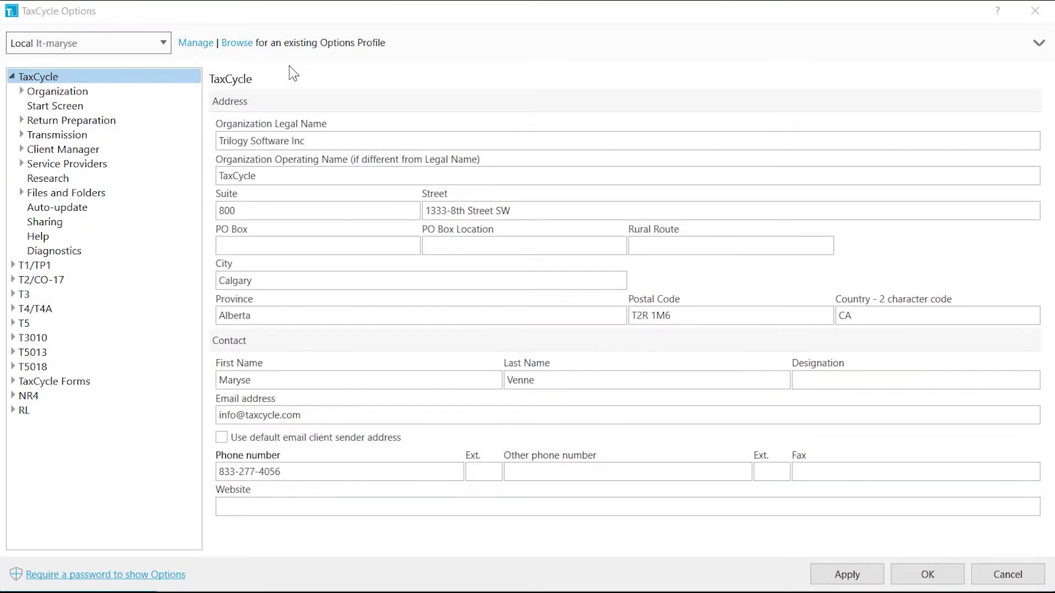
# Step: Select the 2021 T1/TP1 print sets and view the Office copy forms
pyautogui.click(12, 264)
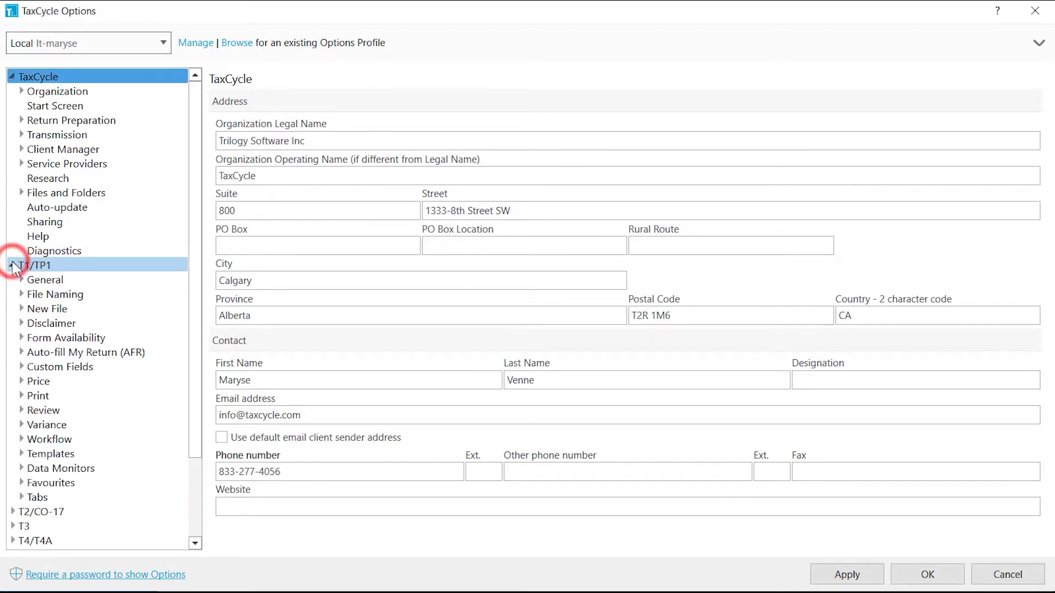
pyautogui.click(20, 396)
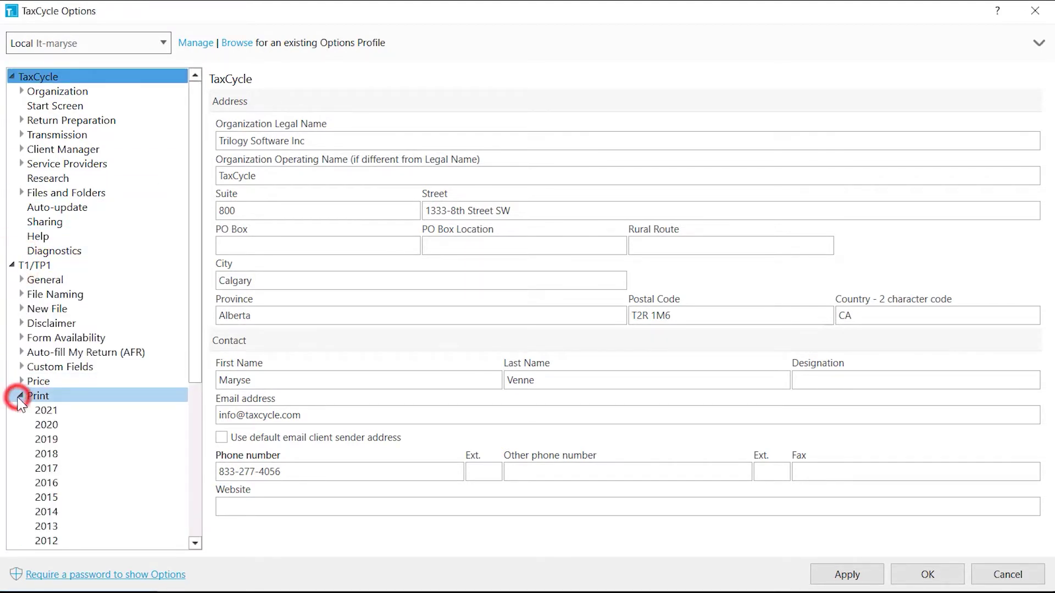
pyautogui.click(35, 410)
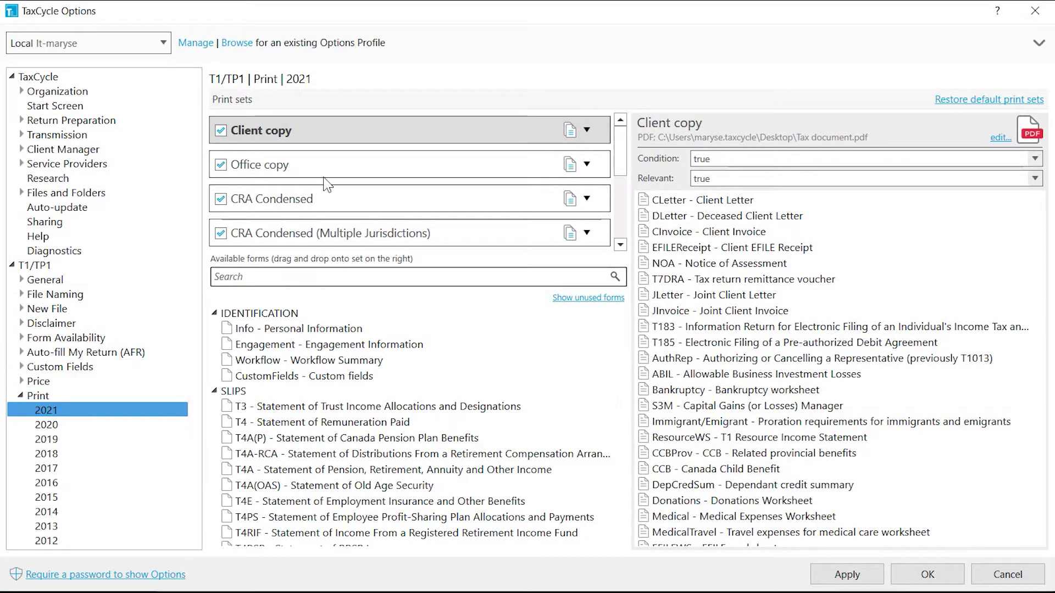
pyautogui.click(333, 168)
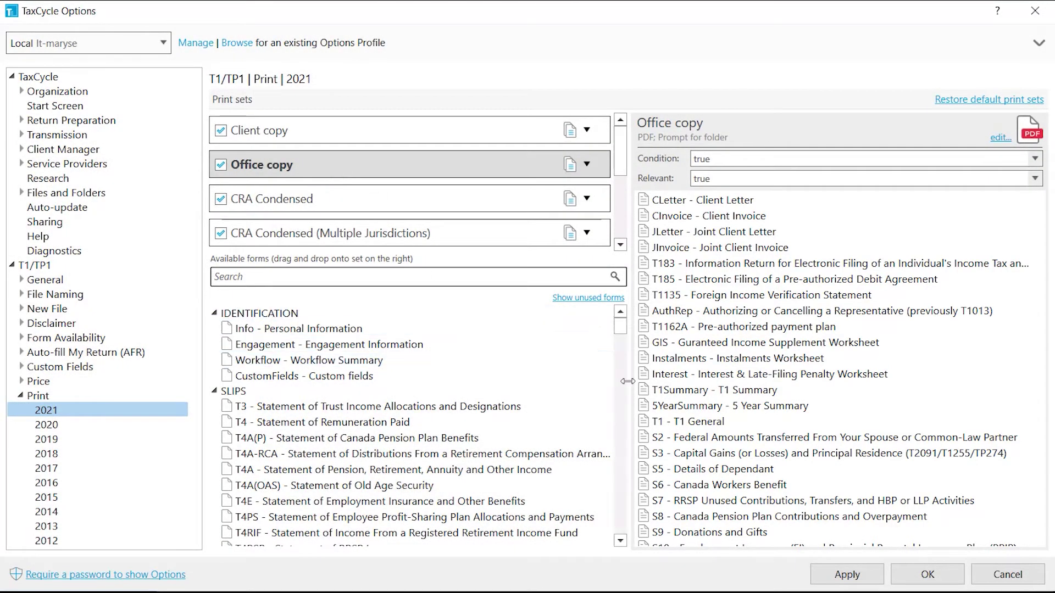
# Step: Move T1Summary near the top and remove CInvoice and JInvoice from Office copy
pyautogui.moveTo(659, 390)
pyautogui.mouseDown()
pyautogui.moveTo(689, 289)
pyautogui.moveTo(683, 259)
pyautogui.mouseUp()
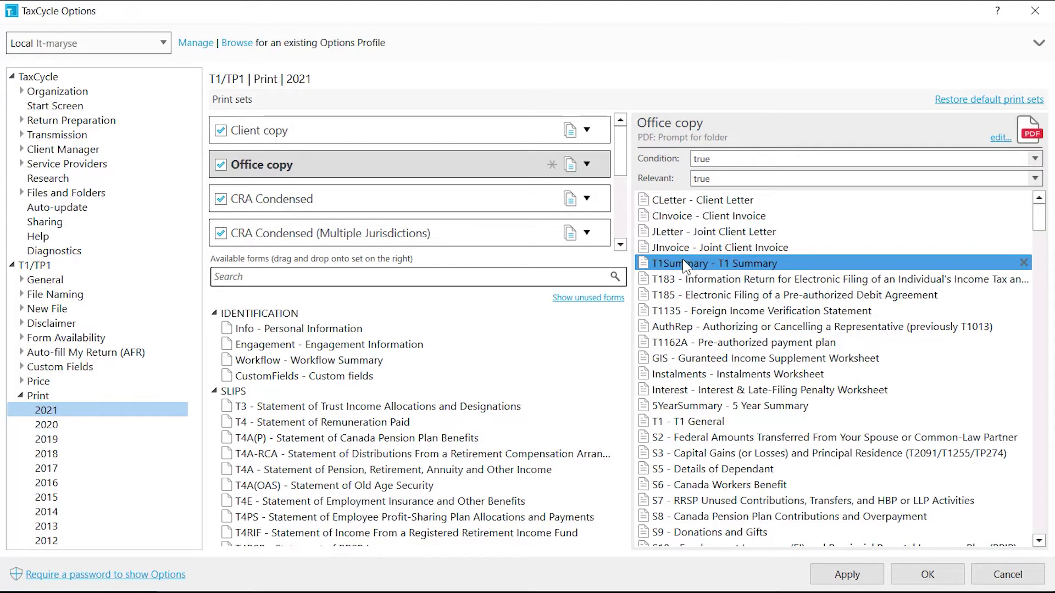
pyautogui.click(1025, 214)
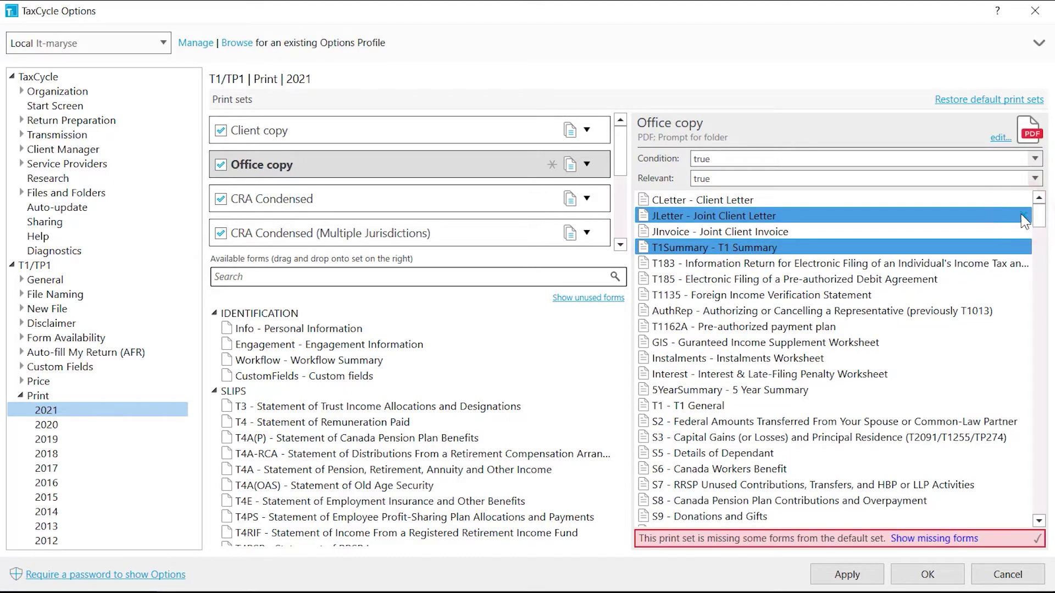
pyautogui.moveTo(779, 231); pyautogui.dragTo(478, 313)
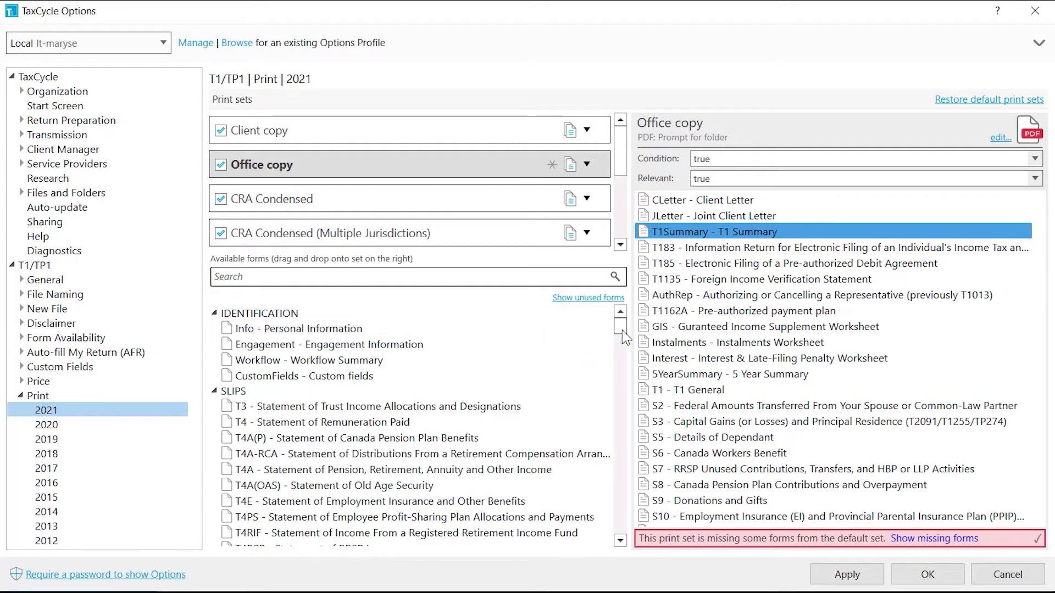
pyautogui.moveTo(620, 329); pyautogui.dragTo(620, 354)
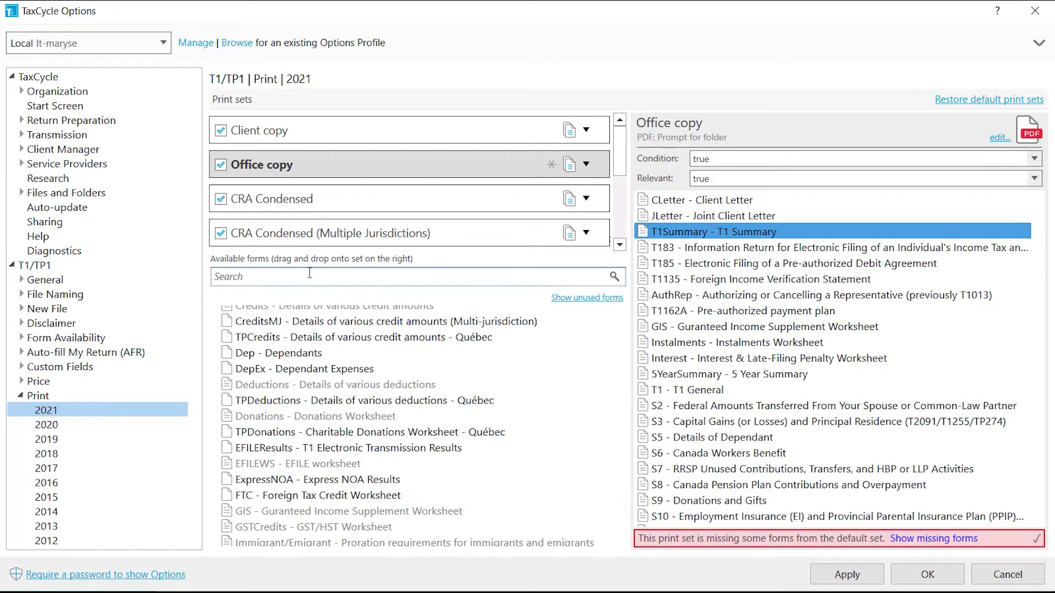
# Step: Add DepEx after T1 in Office copy, shown in the set only when used
pyautogui.click(266, 277)
pyautogui.write('dep')
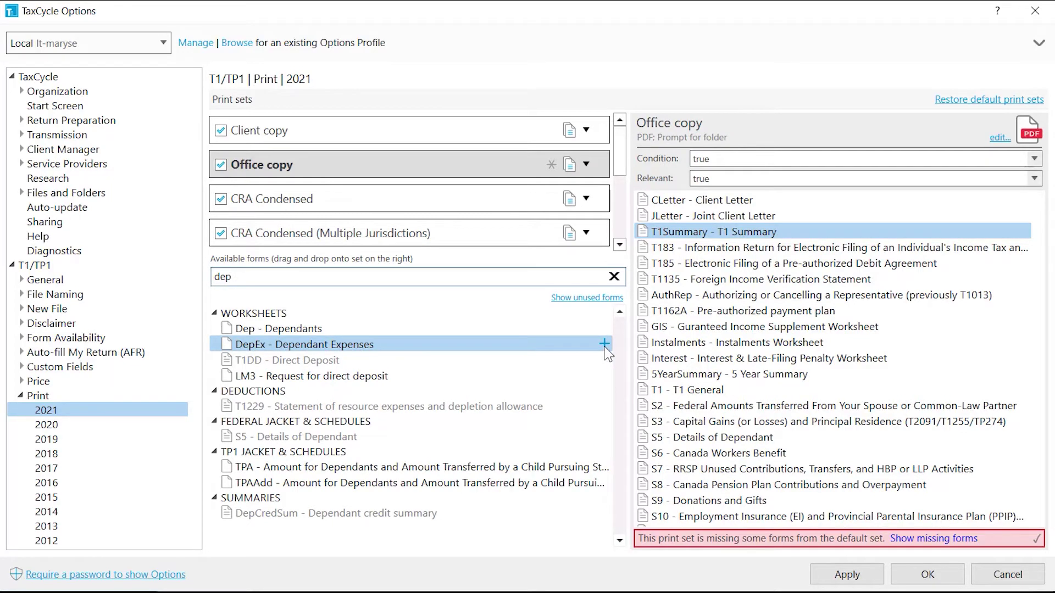
pyautogui.moveTo(544, 345); pyautogui.dragTo(647, 402)
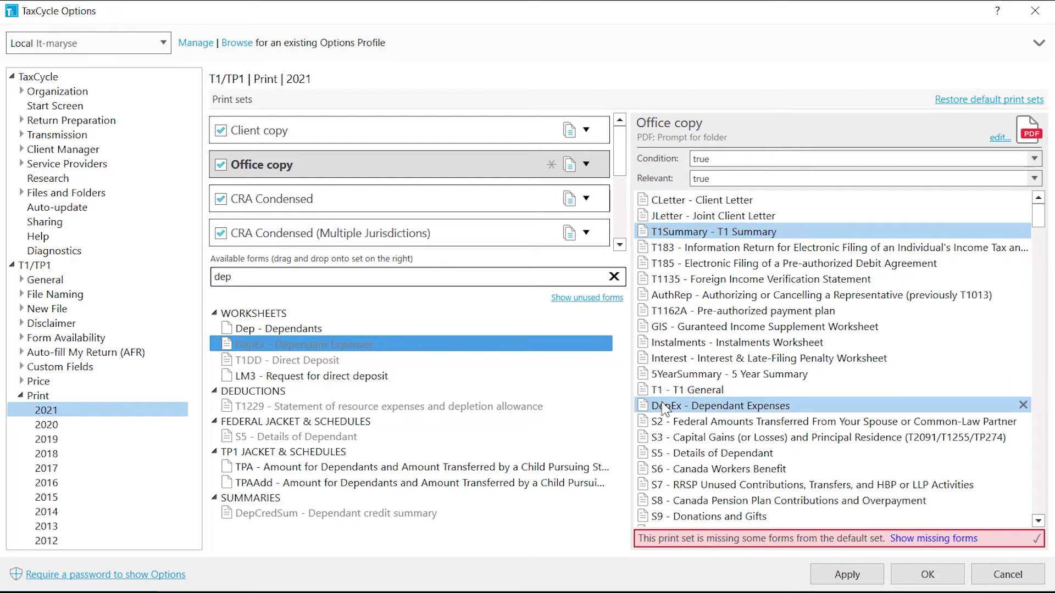
pyautogui.rightClick(662, 408)
pyautogui.click(307, 453)
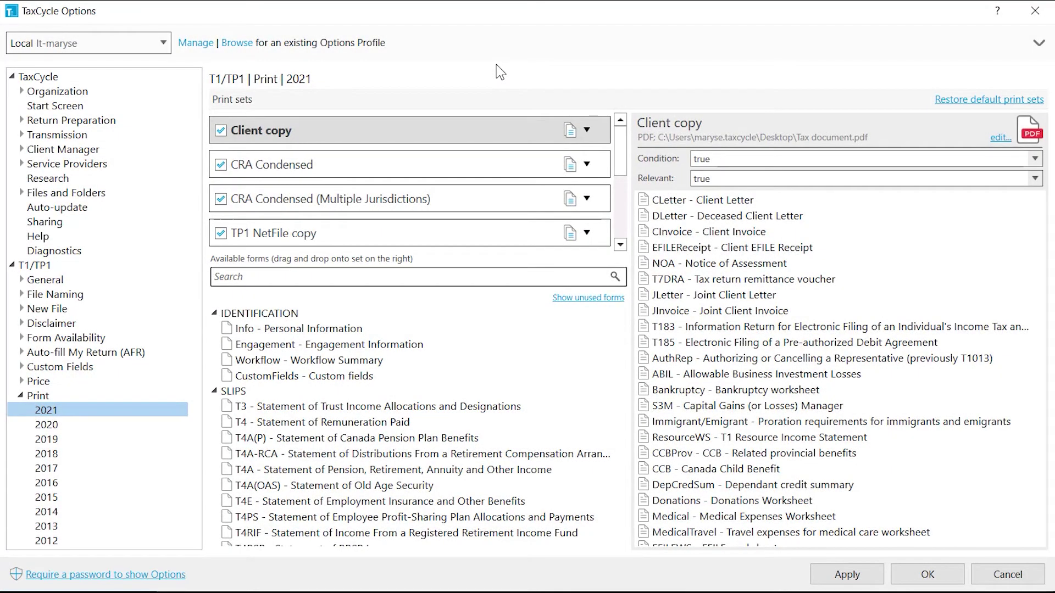
pyautogui.scroll(-3, 602, 165)
pyautogui.scroll(-2, 619, 207)
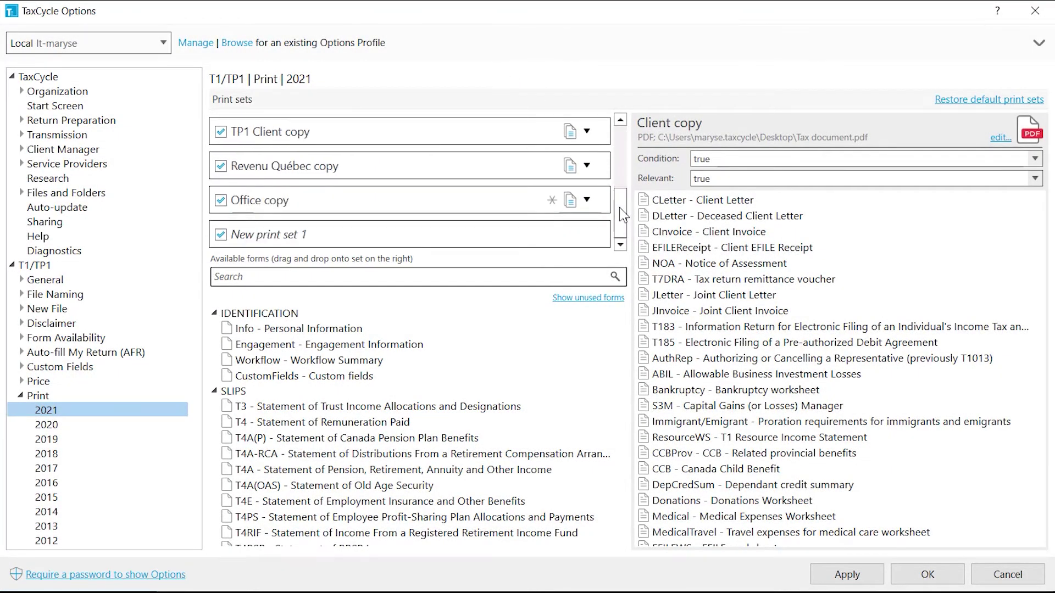
# Step: Search 'Auth' and add AuthRep, AuthRepBus and MR69 to New print set 1
pyautogui.click(567, 241)
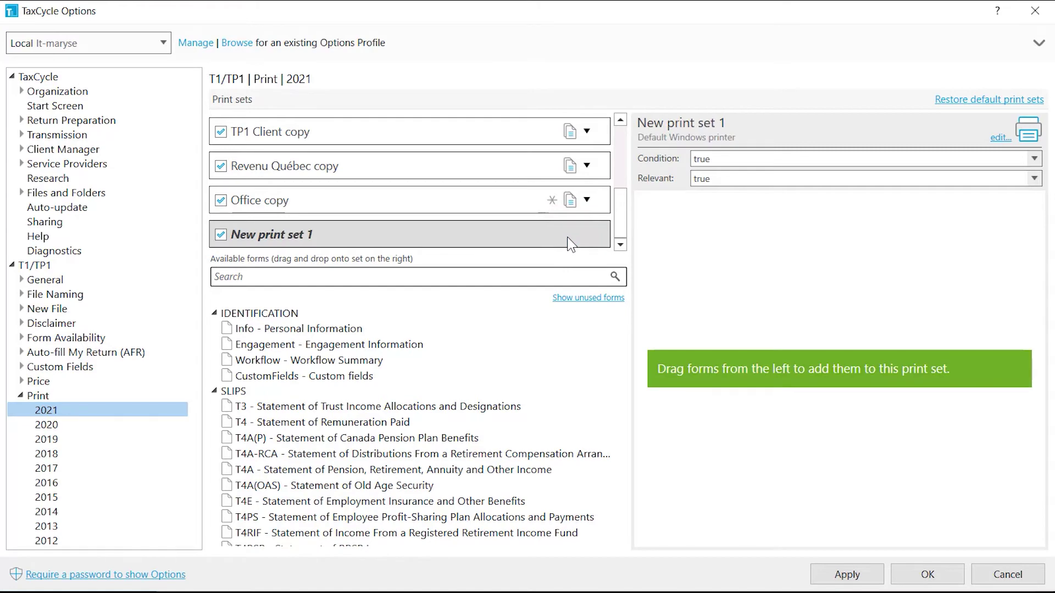
pyautogui.click(506, 276)
pyautogui.write('Auth')
pyautogui.moveTo(371, 328); pyautogui.dragTo(645, 302)
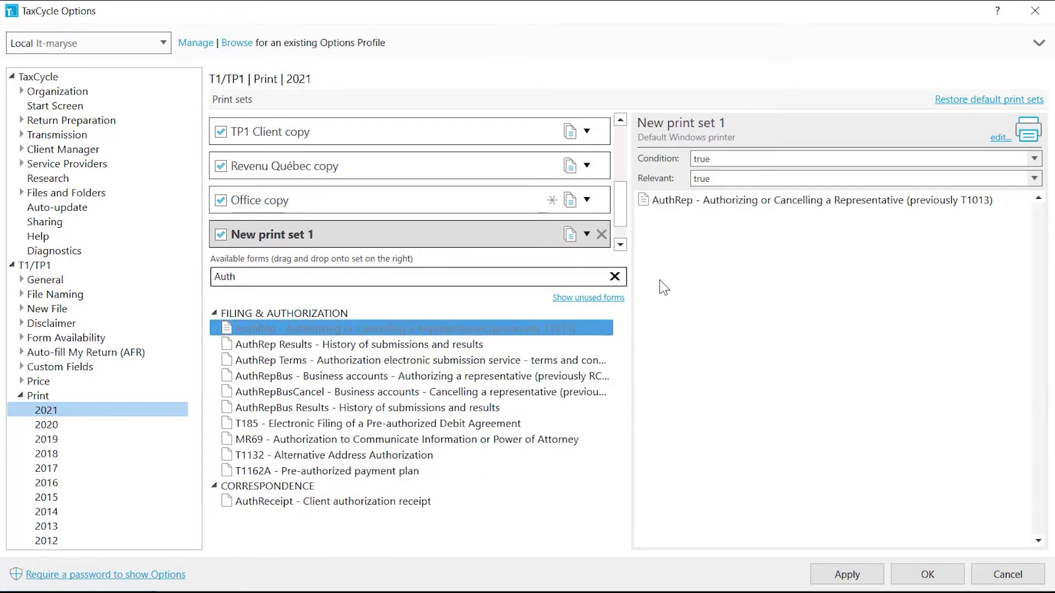
pyautogui.moveTo(371, 376); pyautogui.dragTo(741, 232)
pyautogui.moveTo(542, 441); pyautogui.dragTo(743, 248)
pyautogui.click(614, 277)
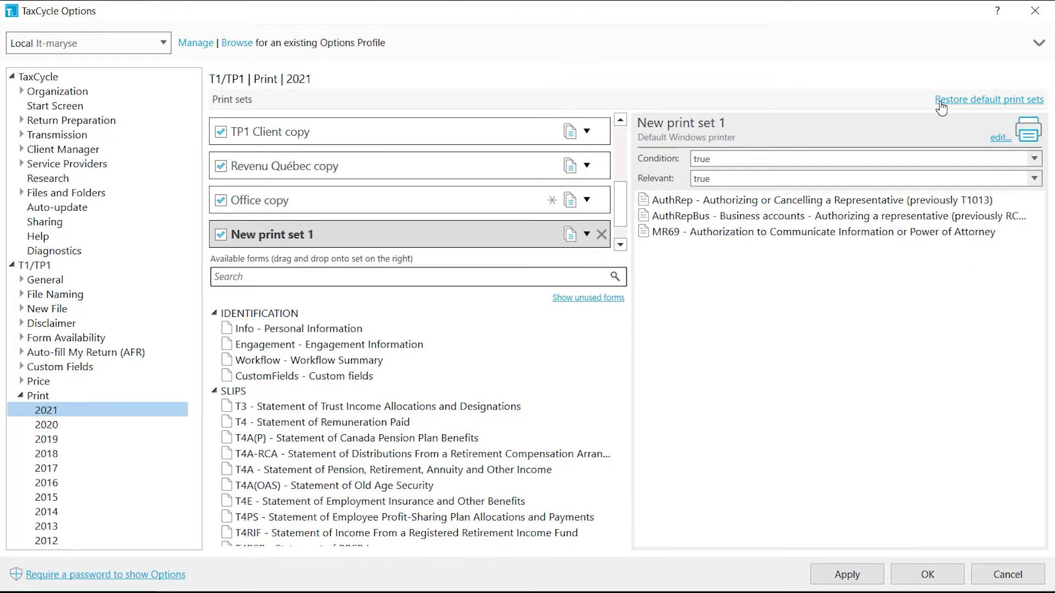
# Step: Disable the Revenu Québec and TP1 Client copies and move New print set 1 to the top
pyautogui.click(220, 166)
pyautogui.click(220, 132)
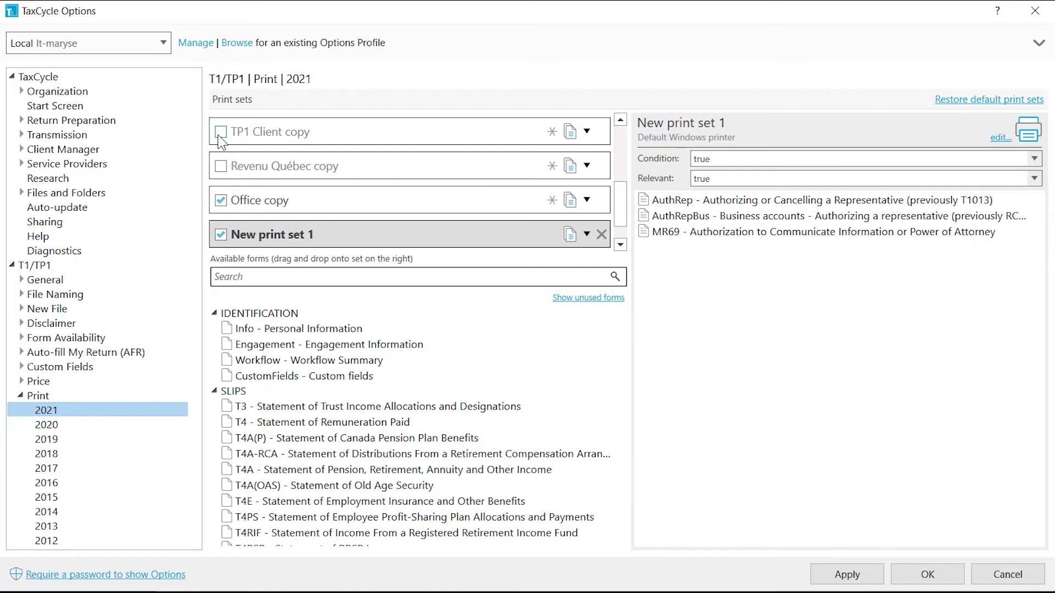
pyautogui.moveTo(248, 235); pyautogui.dragTo(272, 132)
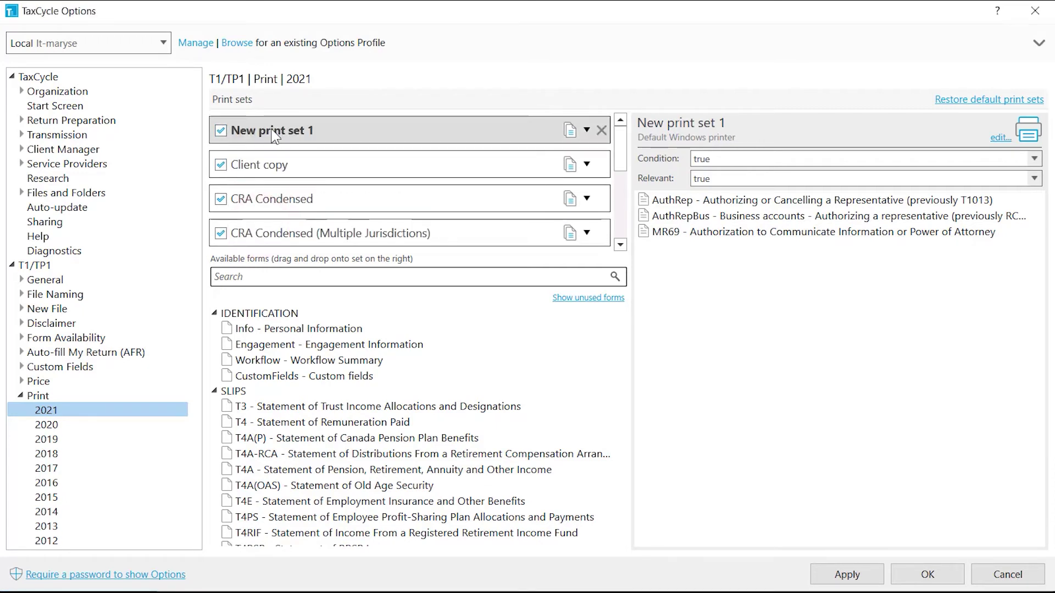
# Step: Rename New print set 1 to 'Signatures', then delete it
pyautogui.doubleClick(272, 130)
pyautogui.write('Signatures')
pyautogui.press('Return')
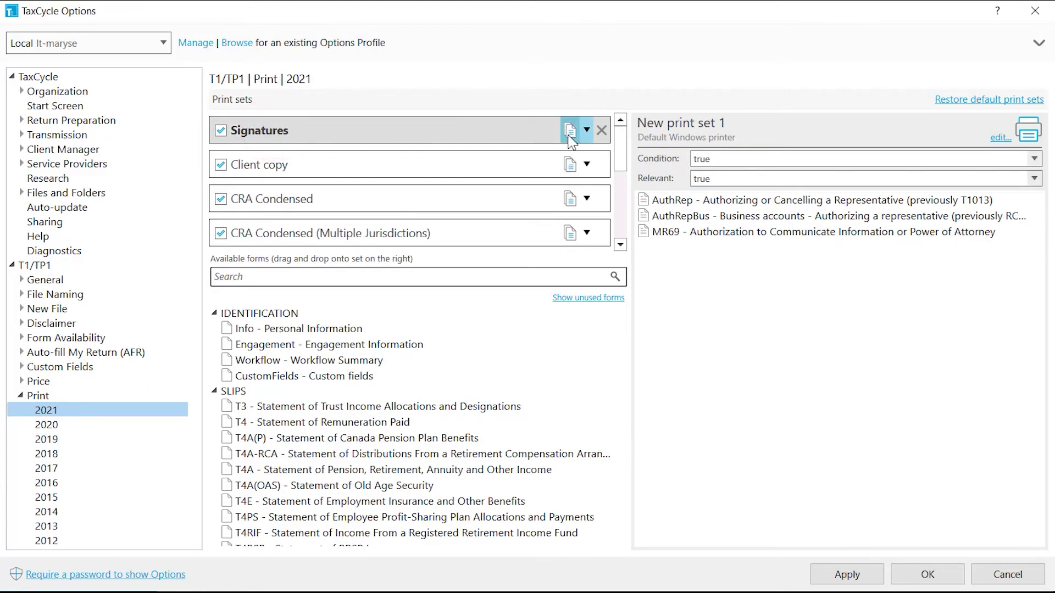
pyautogui.click(587, 130)
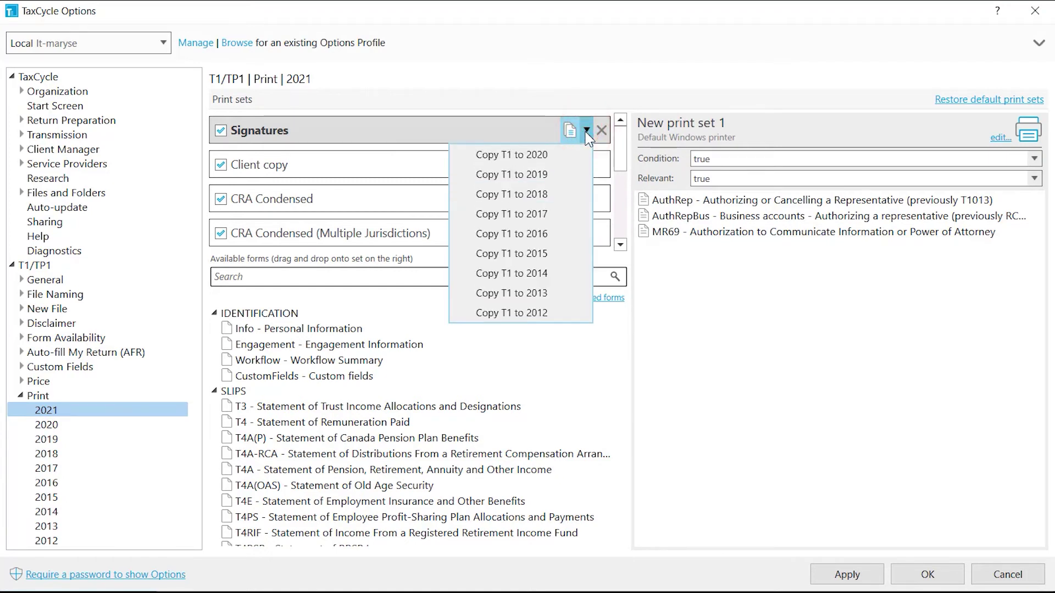
pyautogui.click(598, 131)
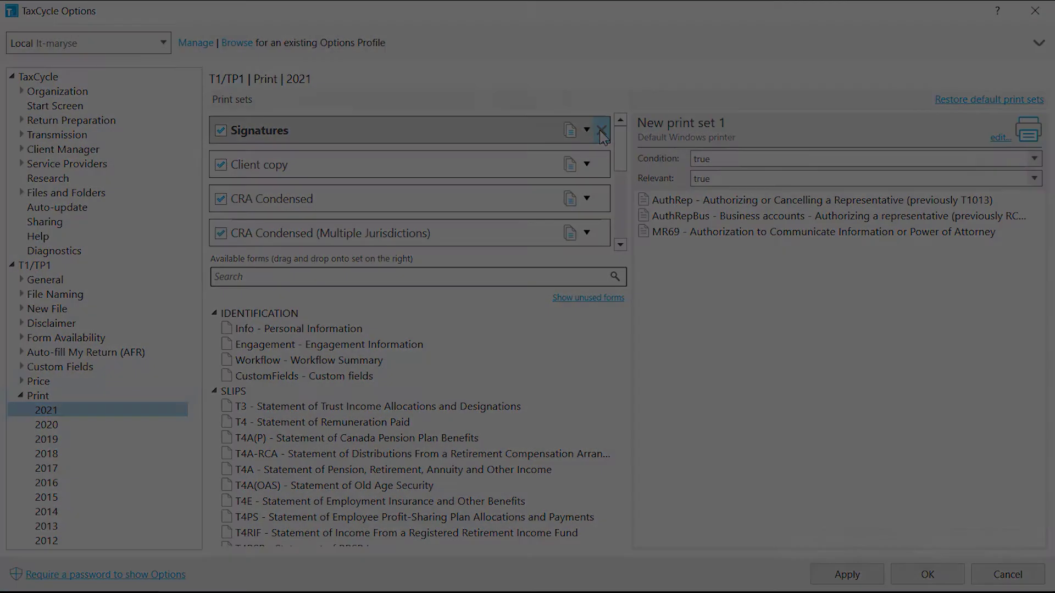
pyautogui.click(599, 130)
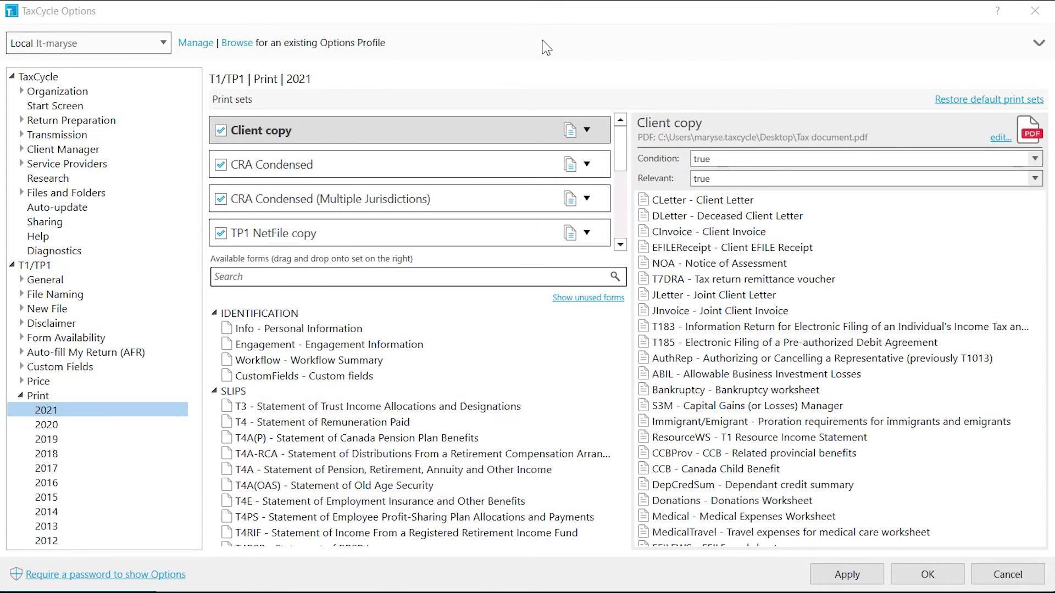
# Step: Edit Client copy's configuration, switch output to Default Windows printer, then back to PDF
pyautogui.click(999, 137)
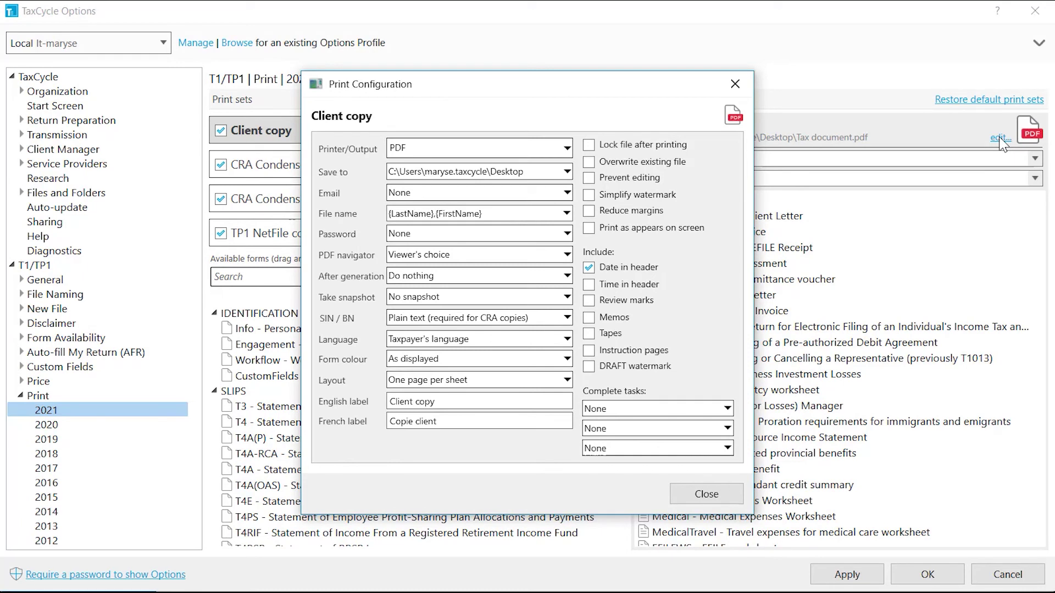
pyautogui.click(567, 149)
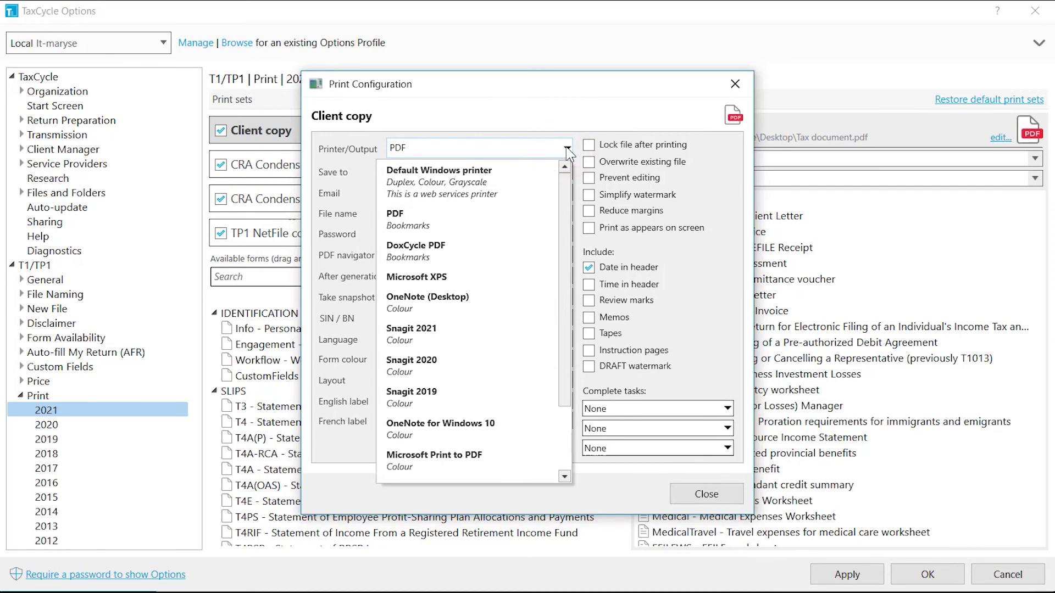
pyautogui.click(474, 181)
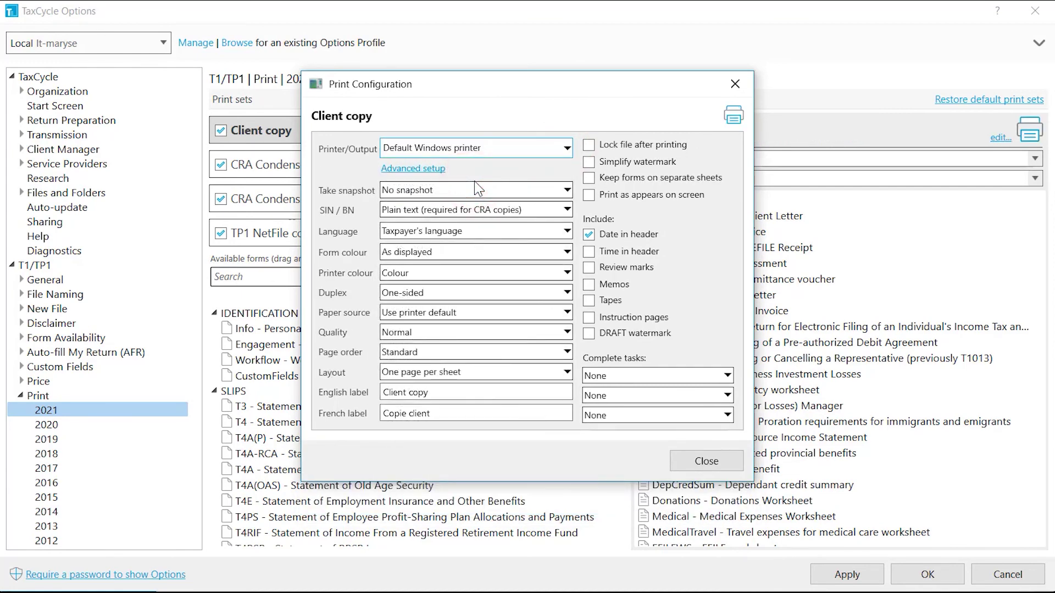
pyautogui.click(567, 148)
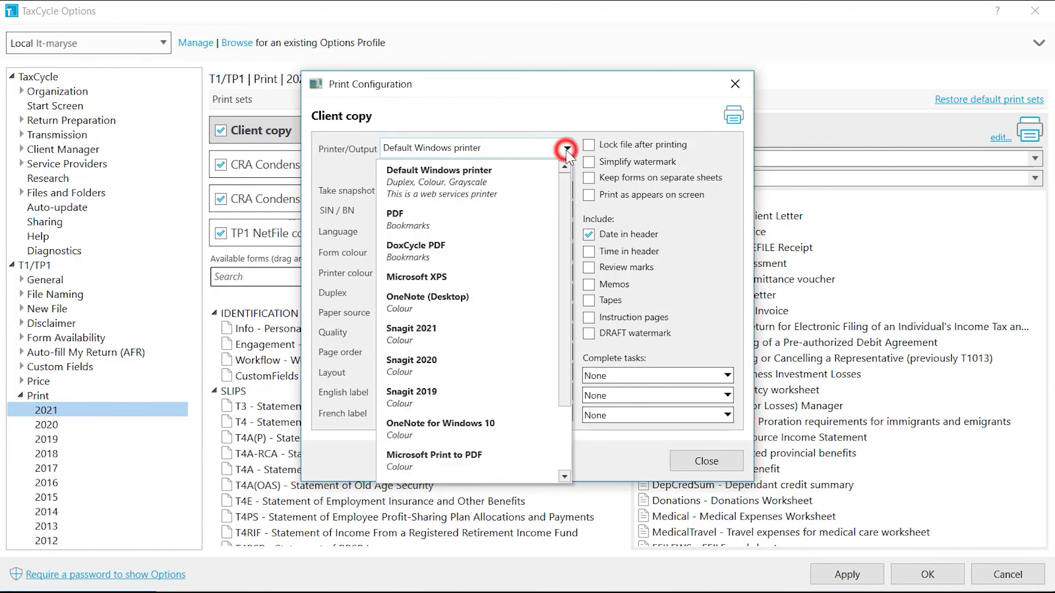
pyautogui.click(448, 222)
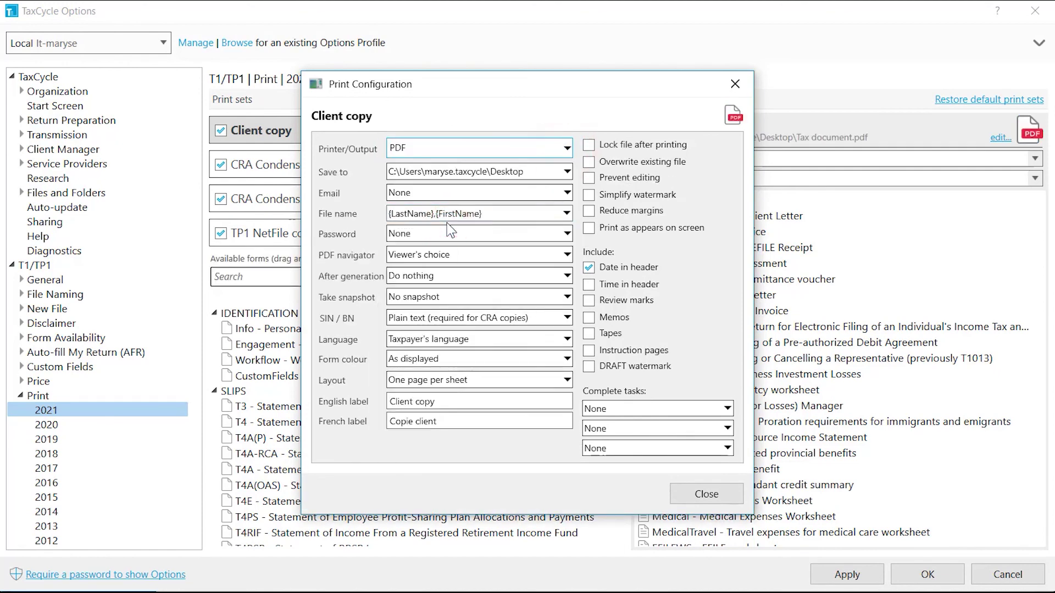